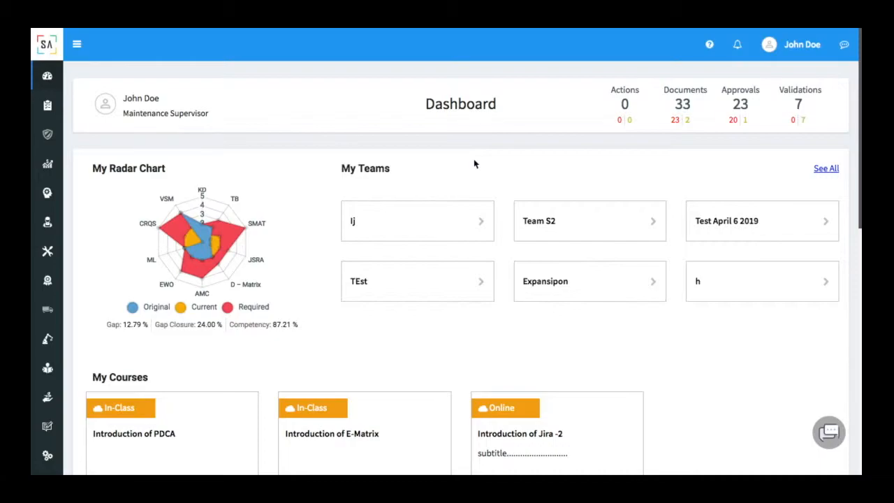
Scroll the dashboard down to the module tiles, such as EWO and F-Tag
{"action": "scroll", "coordinate": [470, 150], "scroll_direction": "down", "scroll_amount": 10}
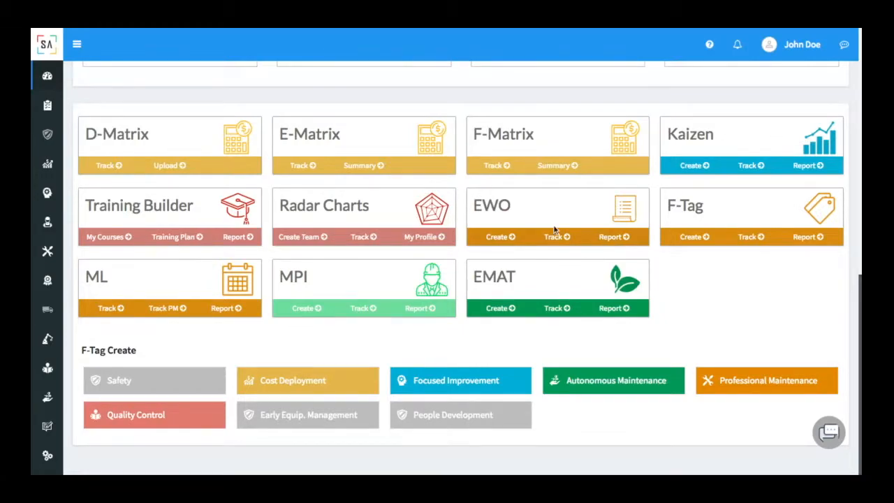
Expand Professional Maintenance > EWO in the sidebar, then create a new Emergency Work Order
{"action": "left_click", "coordinate": [82, 56]}
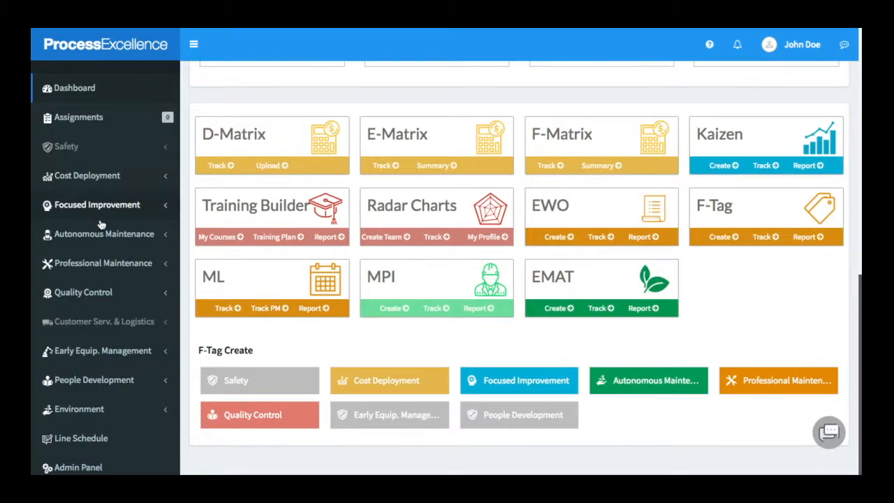
{"action": "scroll", "coordinate": [101, 224], "scroll_direction": "down", "scroll_amount": 2}
{"action": "left_click", "coordinate": [108, 199]}
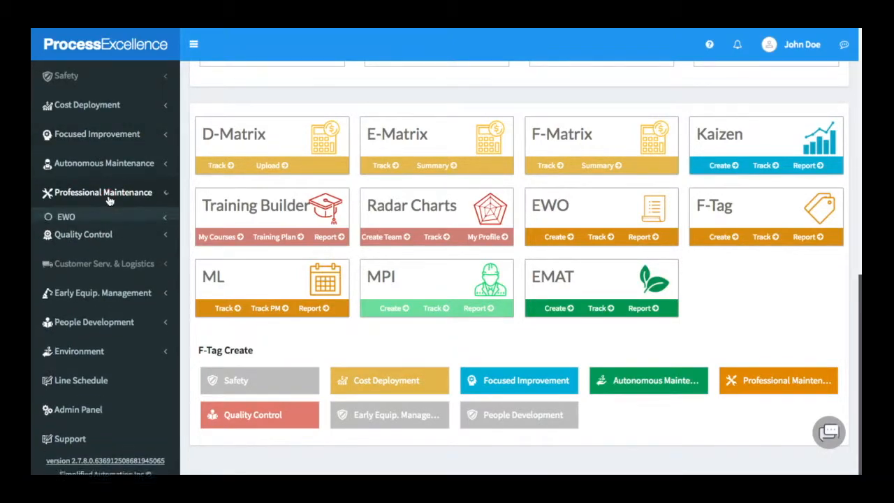
{"action": "left_click", "coordinate": [100, 218]}
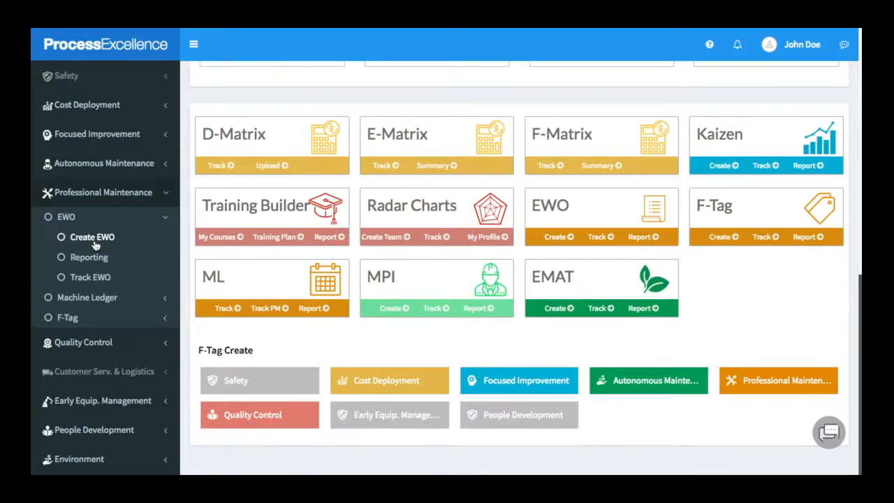
{"action": "left_click", "coordinate": [194, 46]}
{"action": "left_click", "coordinate": [499, 238]}
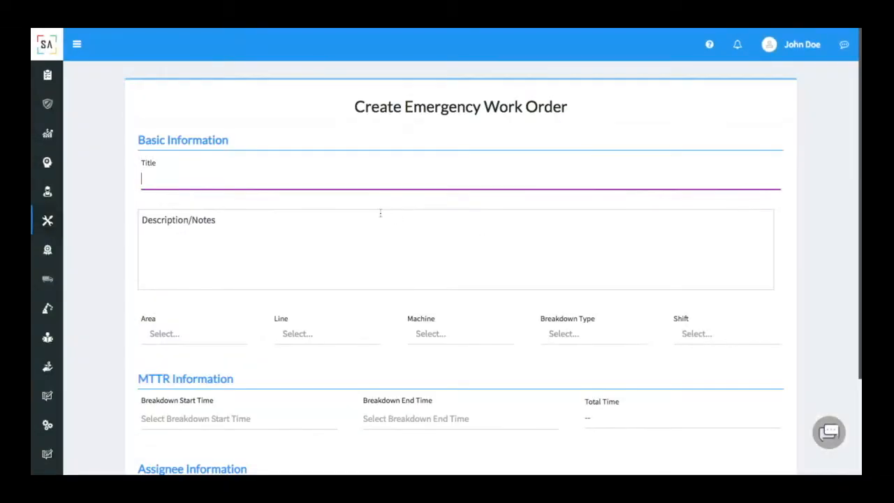
Enter 'test' as both the work order title and description
{"action": "type", "text": "test"}
{"action": "left_click", "coordinate": [336, 216]}
{"action": "type", "text": "test"}
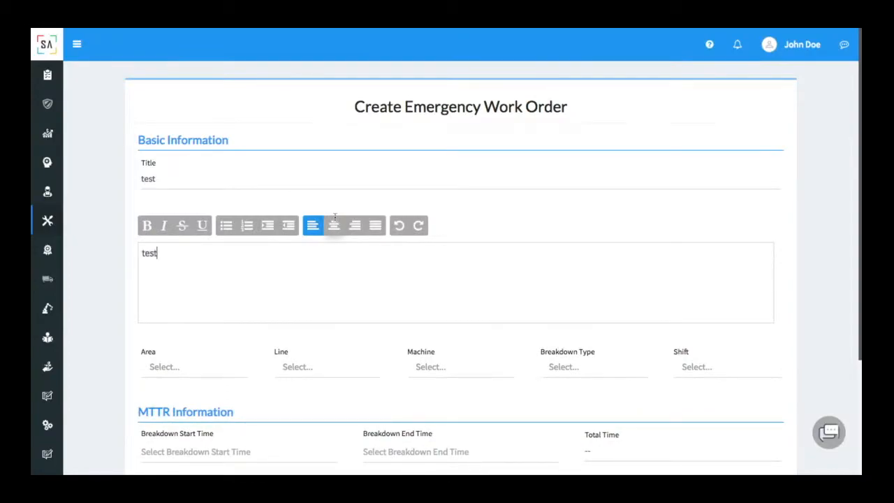
{"action": "scroll", "coordinate": [240, 267], "scroll_direction": "down", "scroll_amount": 3}
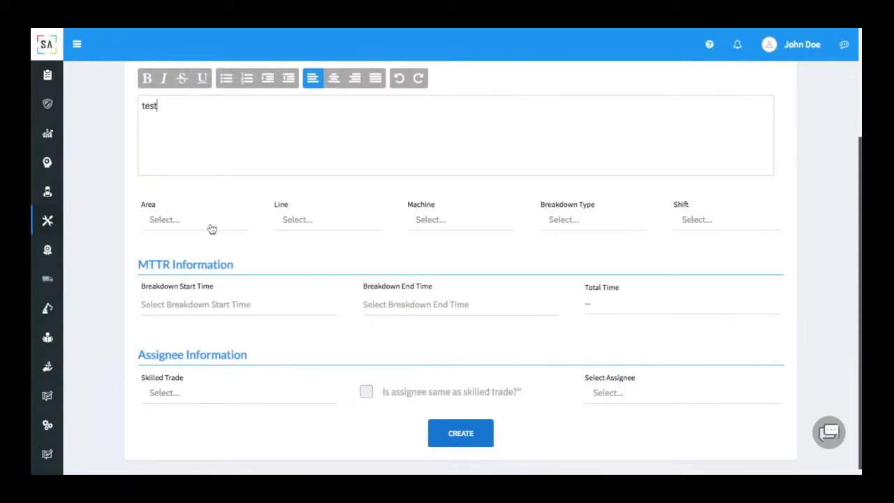
Choose Area1, Line1, Machine 1, Mechanical breakdown type and Afternoon shift
{"action": "left_click", "coordinate": [212, 225]}
{"action": "left_click", "coordinate": [202, 328]}
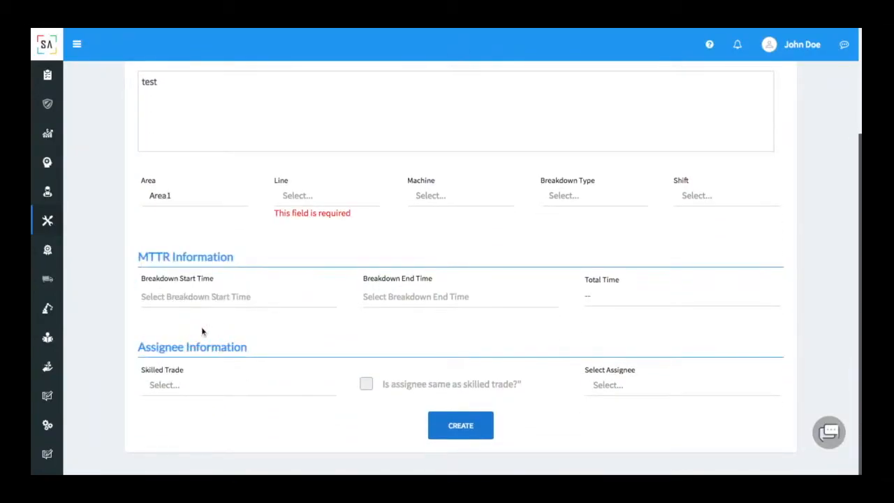
{"action": "left_click", "coordinate": [328, 201]}
{"action": "left_click", "coordinate": [313, 243]}
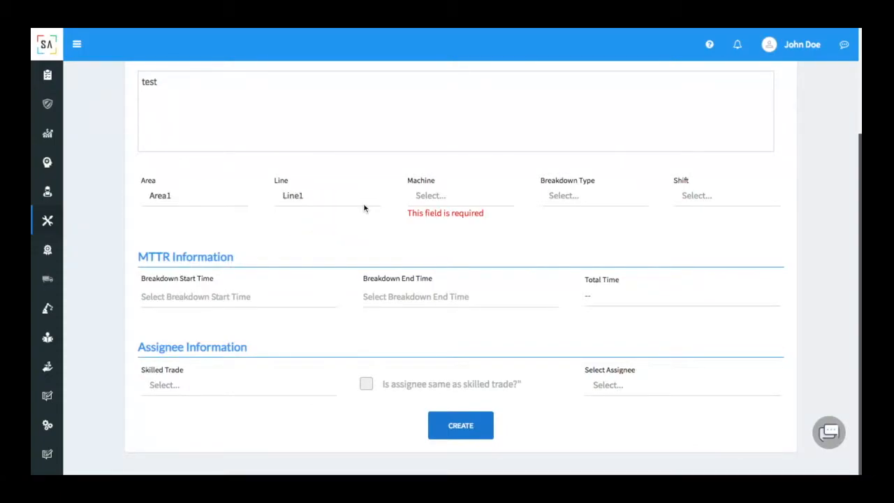
{"action": "left_click", "coordinate": [422, 200]}
{"action": "left_click", "coordinate": [429, 242]}
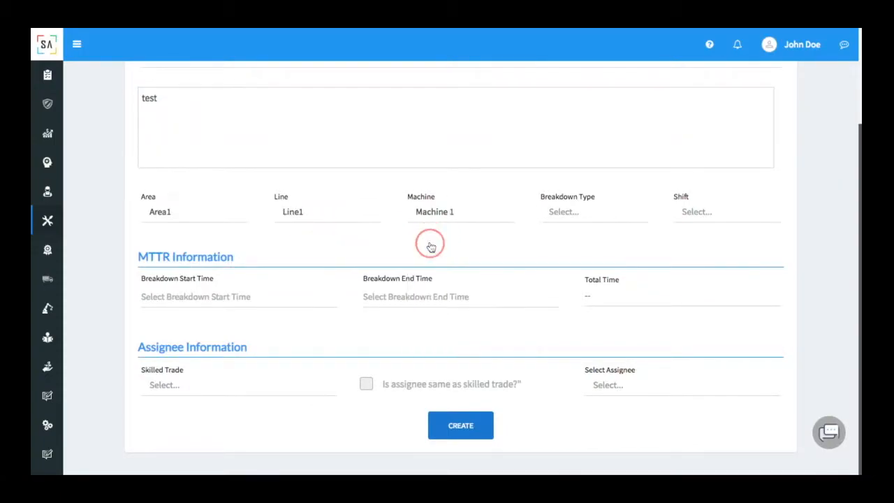
{"action": "left_click", "coordinate": [558, 215]}
{"action": "left_click", "coordinate": [569, 260]}
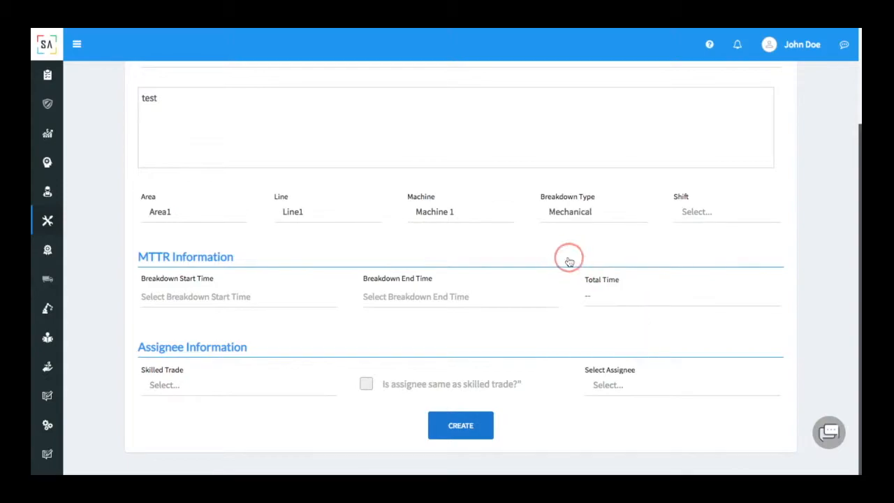
{"action": "left_click", "coordinate": [696, 213]}
{"action": "left_click", "coordinate": [701, 279]}
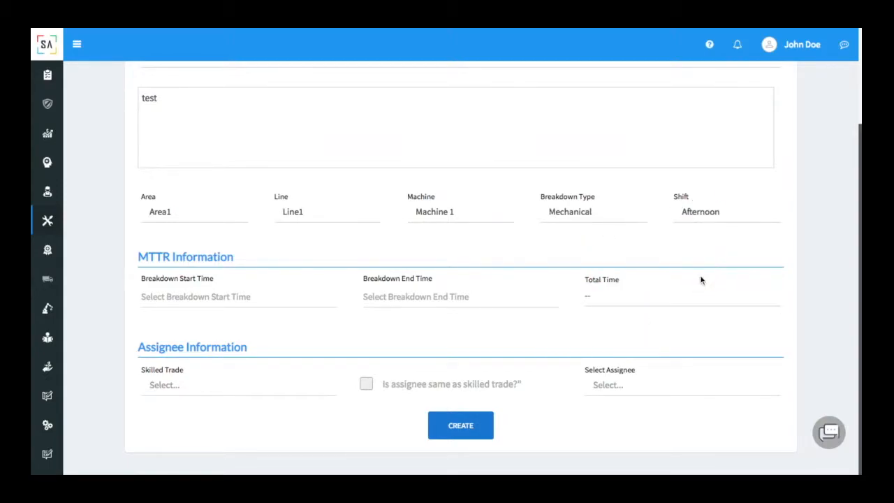
{"action": "left_click", "coordinate": [195, 299]}
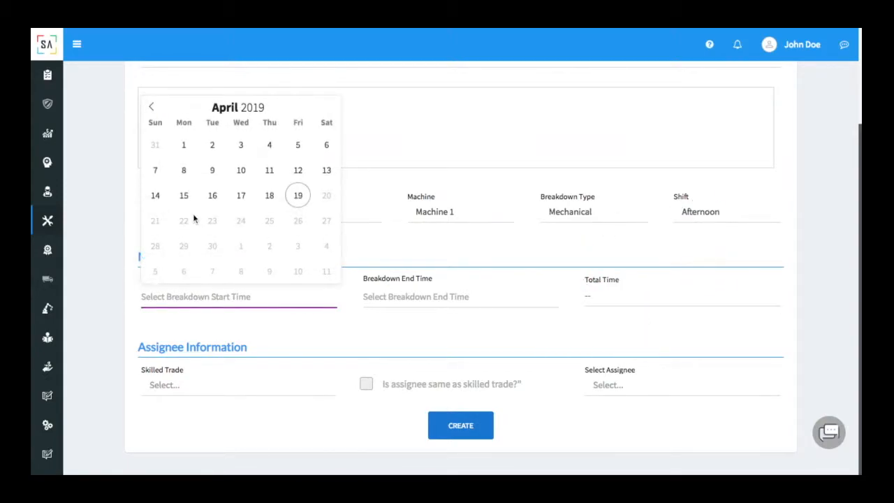
Set the breakdown from Apr 08, 2019 12:00 PM to Apr 09, 2019 12:01 PM, totalling 1441
{"action": "left_click", "coordinate": [186, 178]}
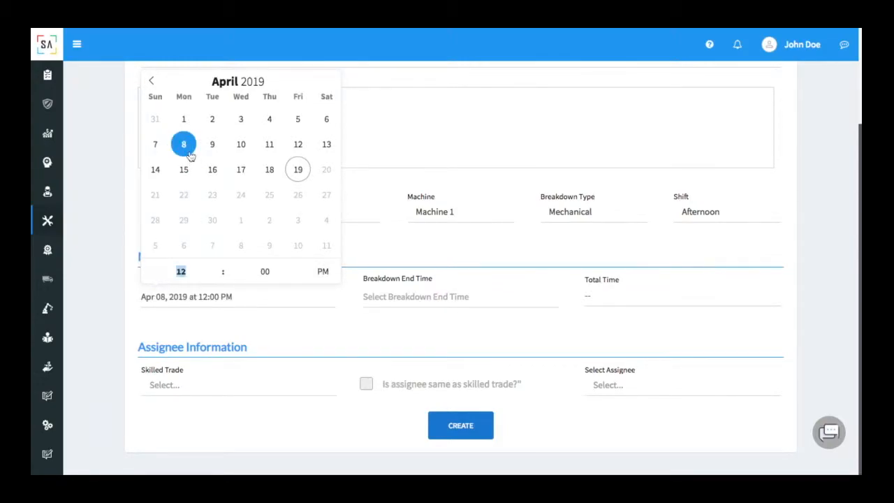
{"action": "left_click", "coordinate": [395, 303]}
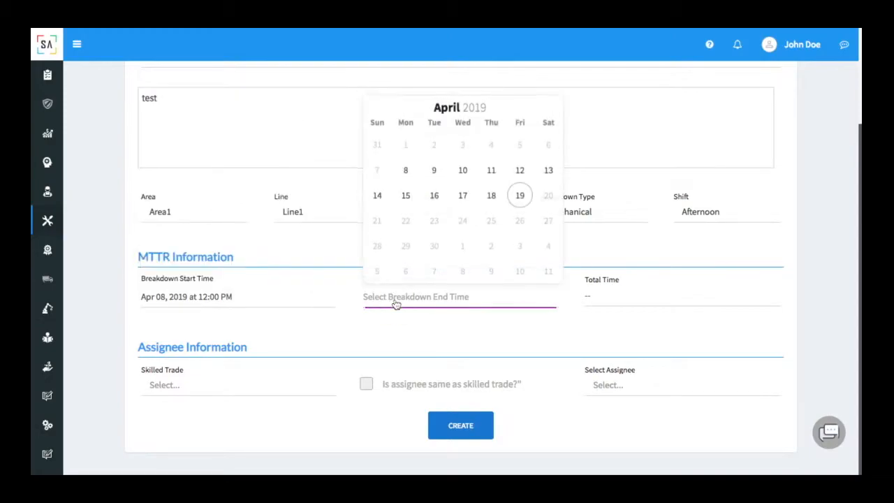
{"action": "left_click", "coordinate": [439, 174]}
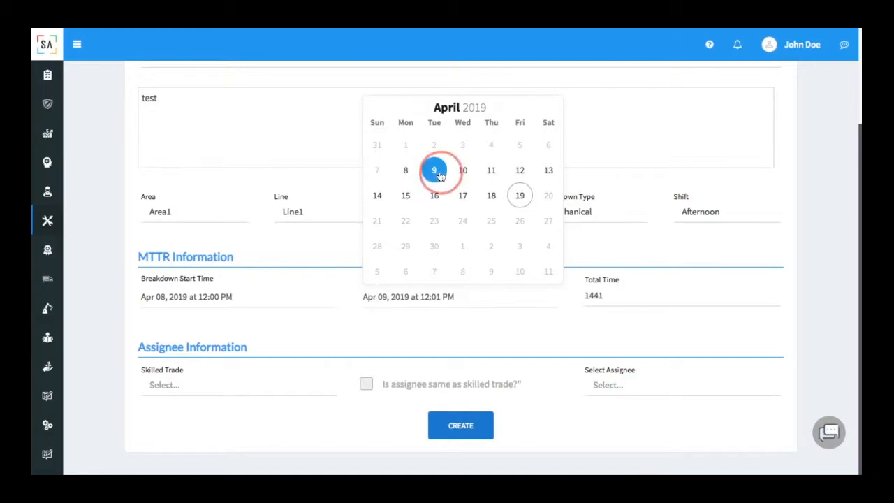
{"action": "left_click", "coordinate": [550, 341]}
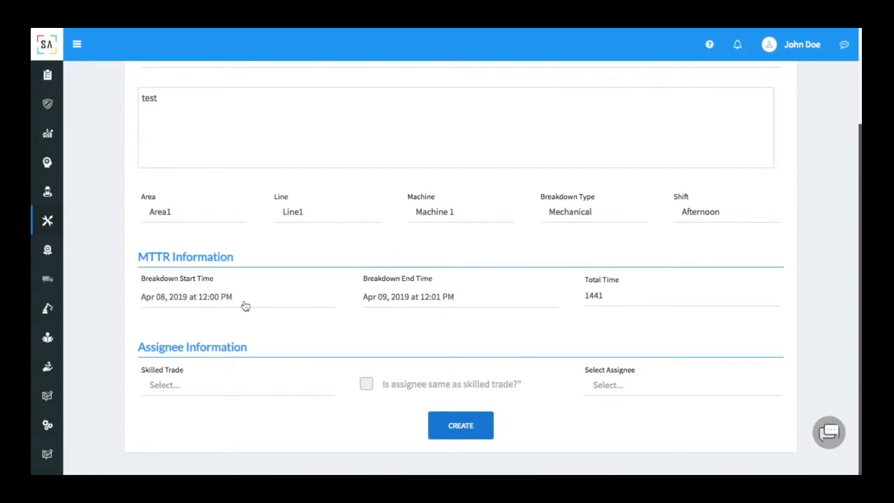
Pick the skilled trade technician, make them the assignee too, and create the work order
{"action": "left_click", "coordinate": [184, 388]}
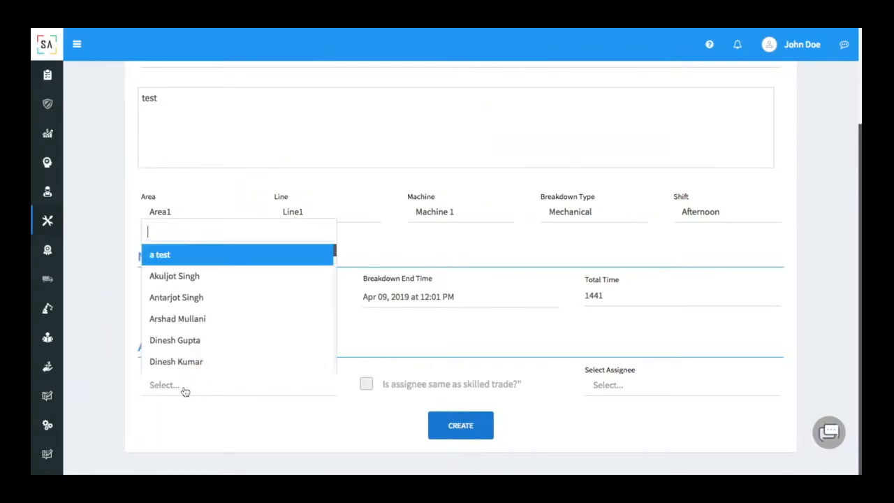
{"action": "left_click", "coordinate": [199, 282]}
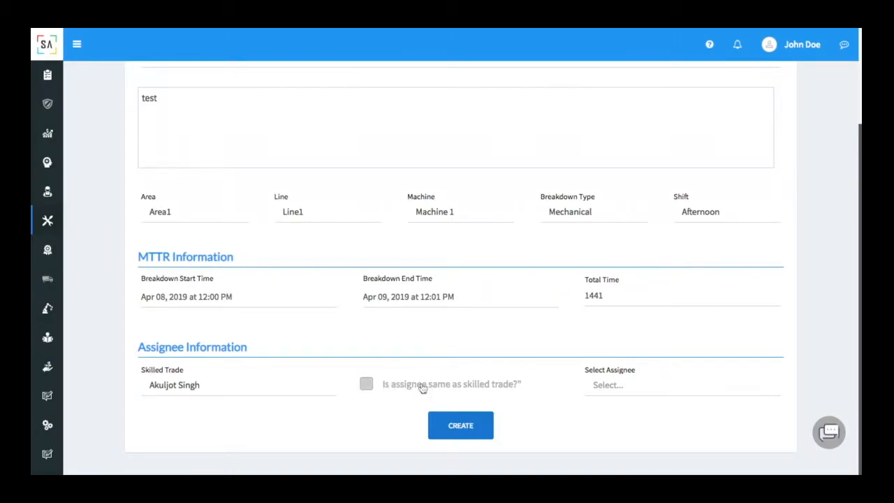
{"action": "left_click", "coordinate": [366, 385]}
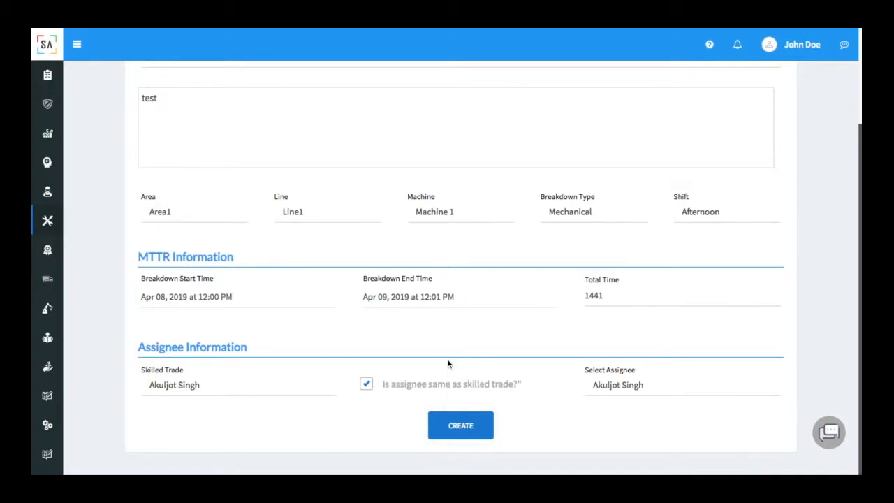
{"action": "left_click", "coordinate": [460, 428]}
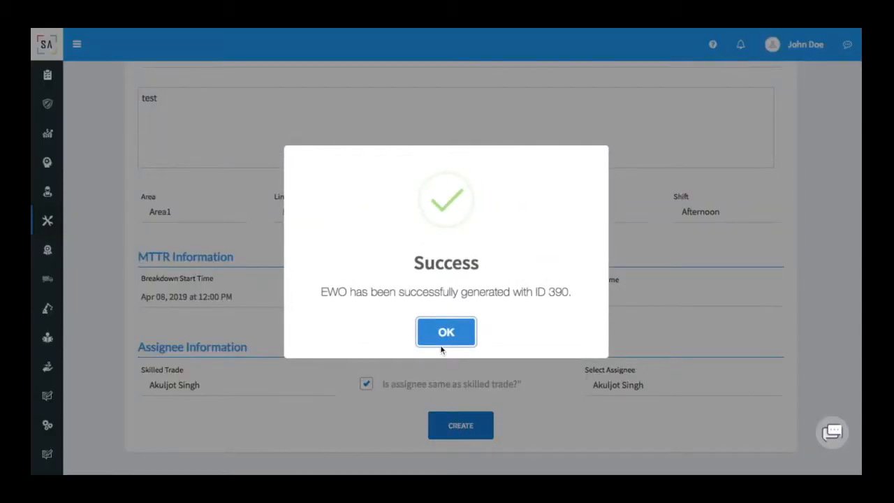
Dismiss the success message and scroll to the saved order's MTTR and 5W1H sections
{"action": "left_click", "coordinate": [444, 333]}
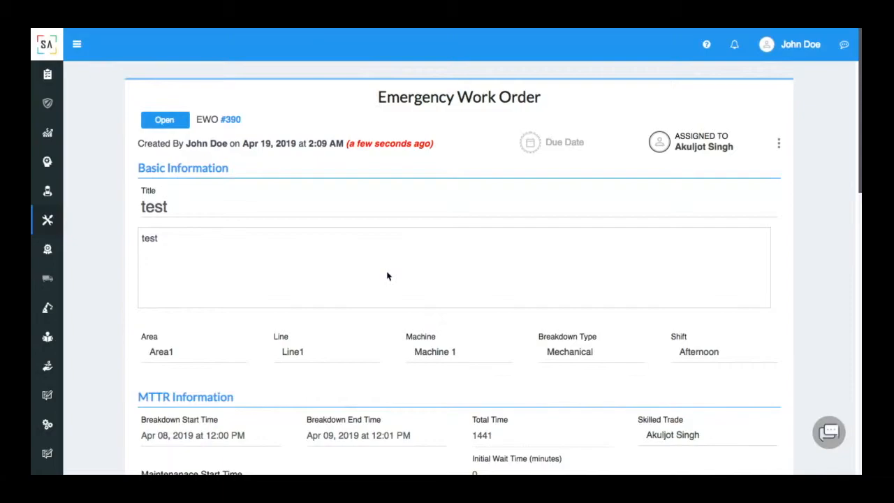
{"action": "scroll", "coordinate": [388, 276], "scroll_direction": "down", "scroll_amount": 4}
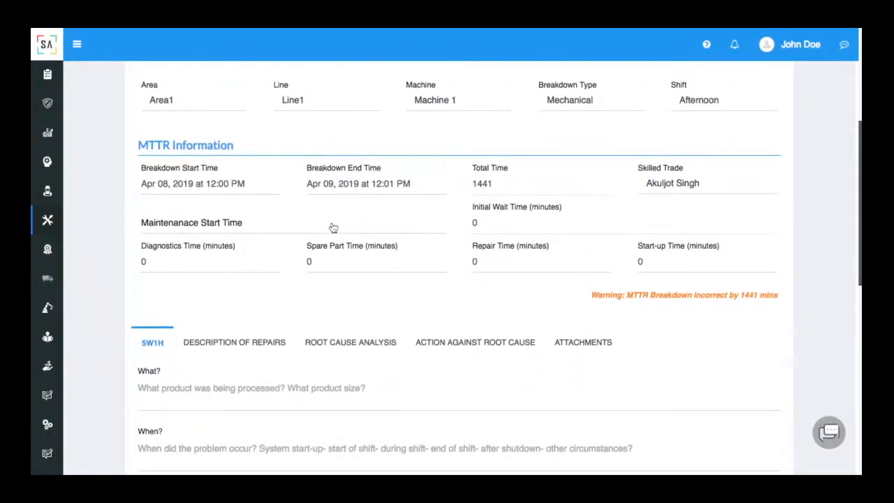
Set maintenance start to Apr 08, 2019 2:00 PM, giving a 120-minute initial wait
{"action": "left_click", "coordinate": [333, 227]}
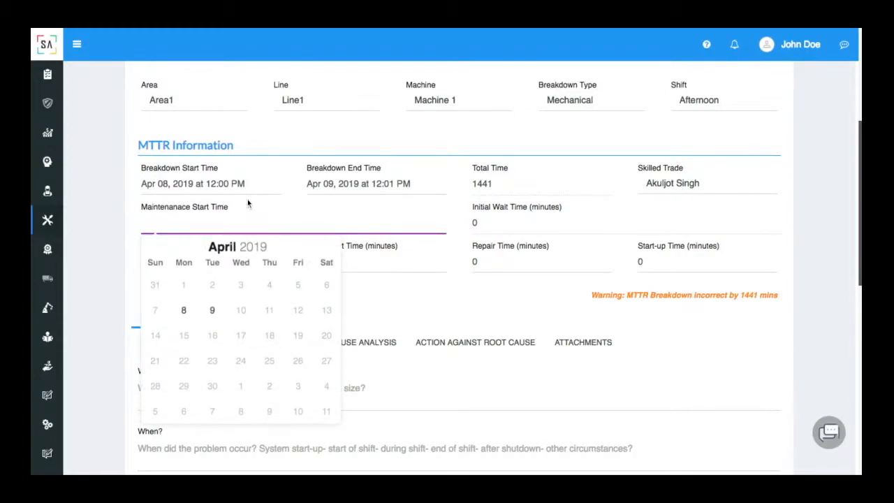
{"action": "left_click", "coordinate": [182, 311]}
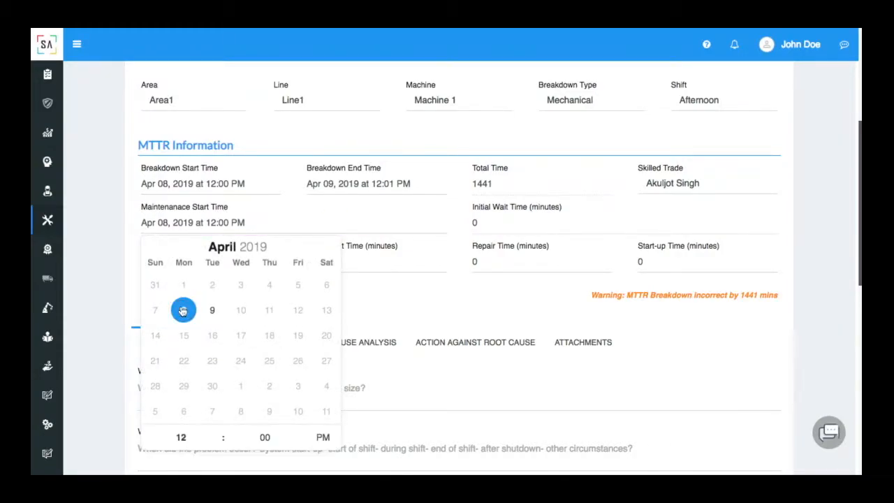
{"action": "left_click", "coordinate": [219, 435]}
{"action": "left_click", "coordinate": [219, 435]}
{"action": "left_click", "coordinate": [219, 434]}
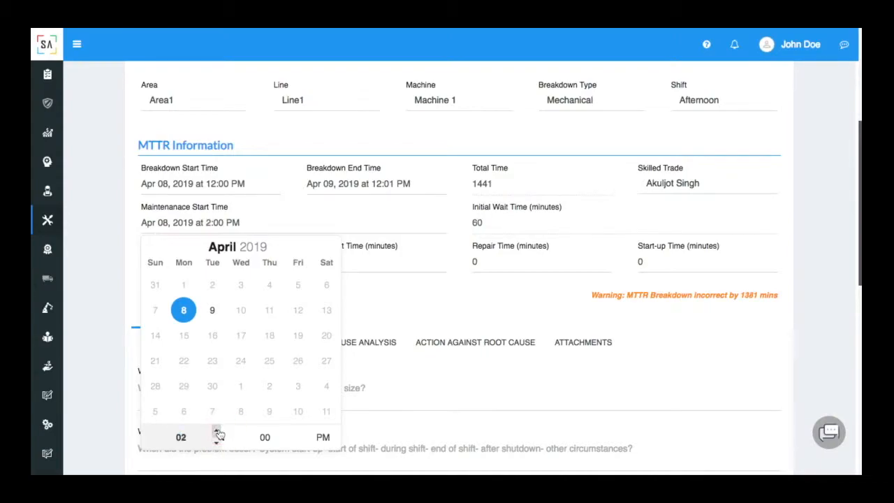
{"action": "left_click", "coordinate": [113, 289]}
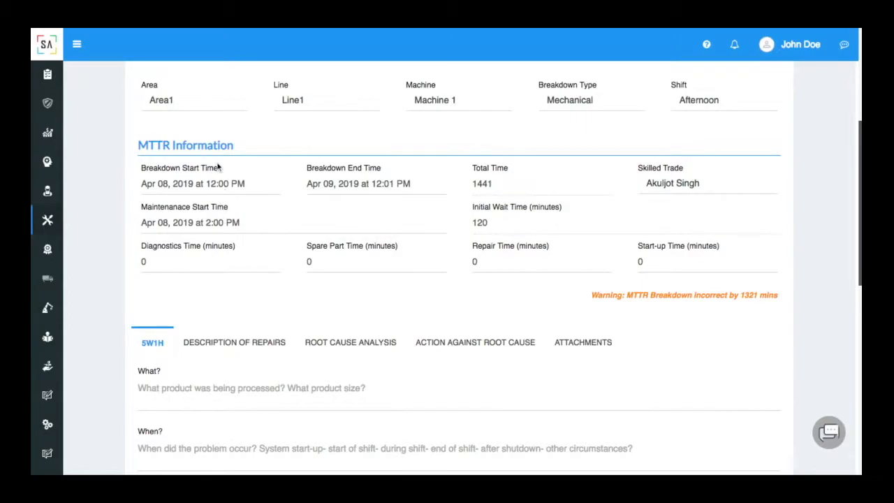
Enter 122 minutes of diagnostics time and 100 minutes of spare part time
{"action": "left_click", "coordinate": [180, 270]}
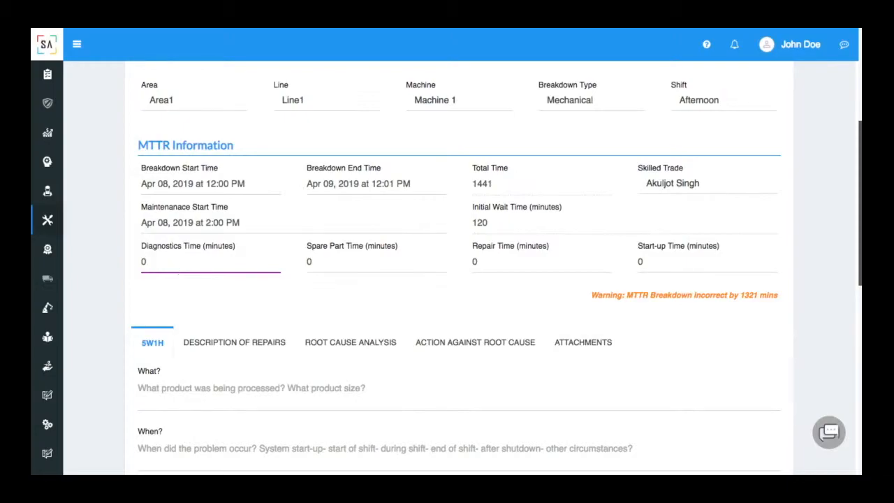
{"action": "key", "text": "BackSpace"}
{"action": "type", "text": "122"}
{"action": "left_click", "coordinate": [318, 266]}
{"action": "key", "text": "BackSpace"}
{"action": "type", "text": "100"}
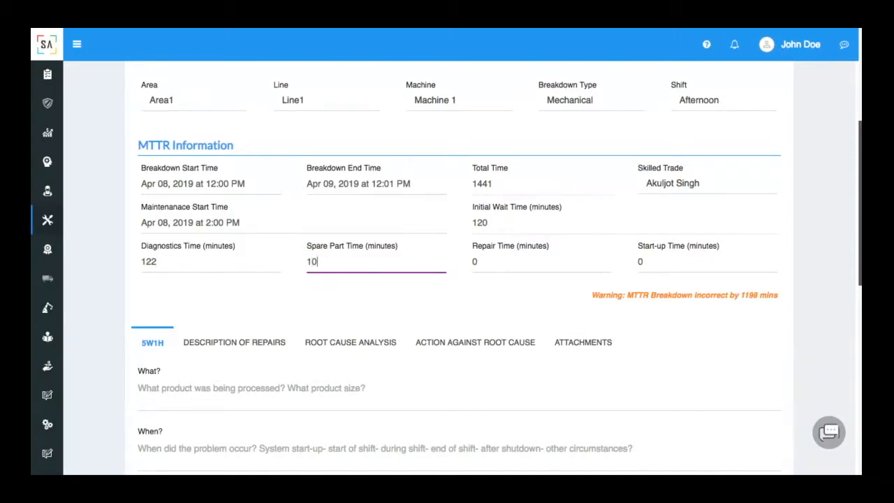
Enter 1000 repair minutes and 99 start-up minutes, correcting the mistyped 1999
{"action": "left_click", "coordinate": [515, 260]}
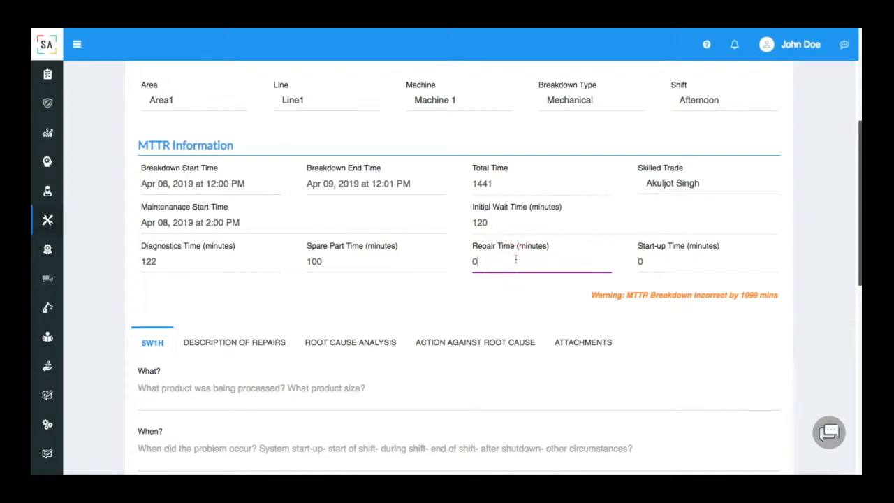
{"action": "key", "text": "BackSpace"}
{"action": "type", "text": "1000"}
{"action": "left_click", "coordinate": [664, 263]}
{"action": "type", "text": "1999"}
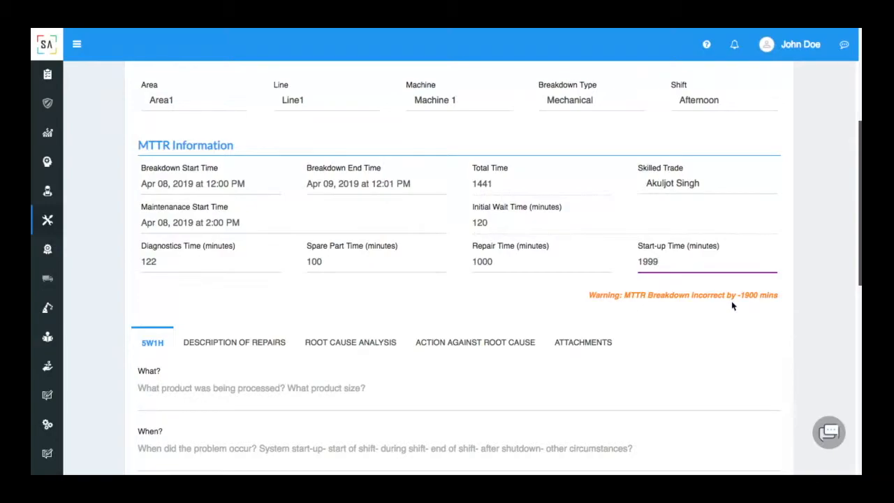
{"action": "key", "text": "BackSpace"}
{"action": "key", "text": "BackSpace"}
{"action": "key", "text": "BackSpace"}
{"action": "key", "text": "BackSpace"}
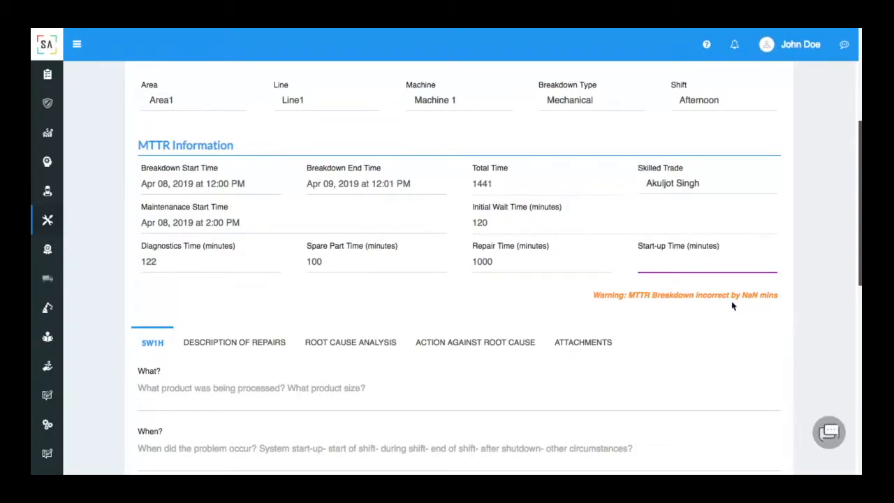
{"action": "type", "text": "99"}
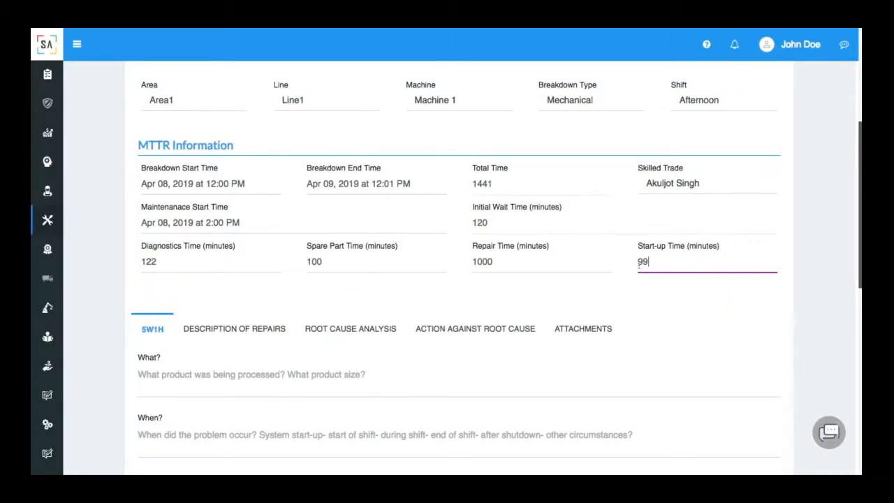
{"action": "left_click", "coordinate": [630, 281]}
Draw a freehand curve on a new sketch and save it as a 5W1H attachment
{"action": "scroll", "coordinate": [632, 287], "scroll_direction": "down", "scroll_amount": 1}
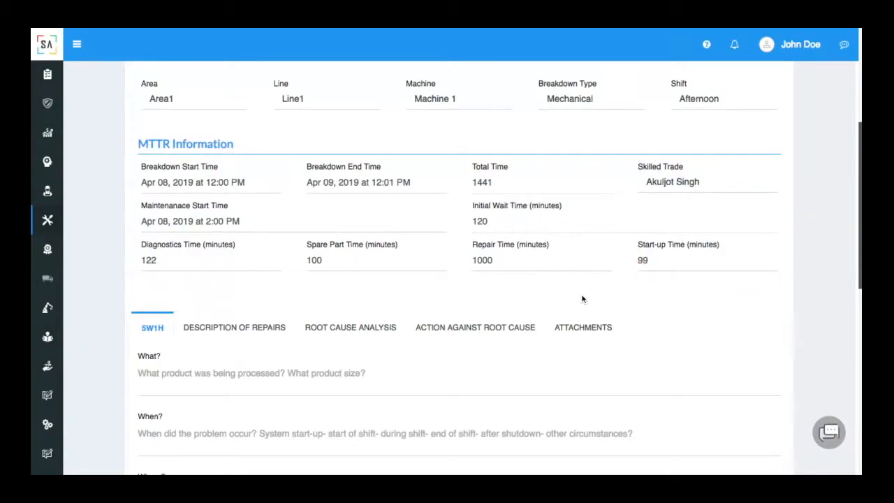
{"action": "scroll", "coordinate": [569, 296], "scroll_direction": "down", "scroll_amount": 3}
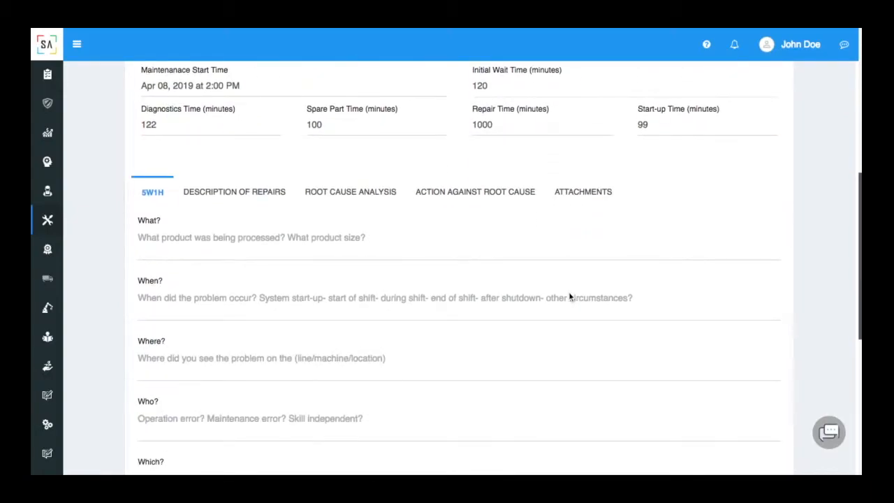
{"action": "scroll", "coordinate": [569, 297], "scroll_direction": "down", "scroll_amount": 1}
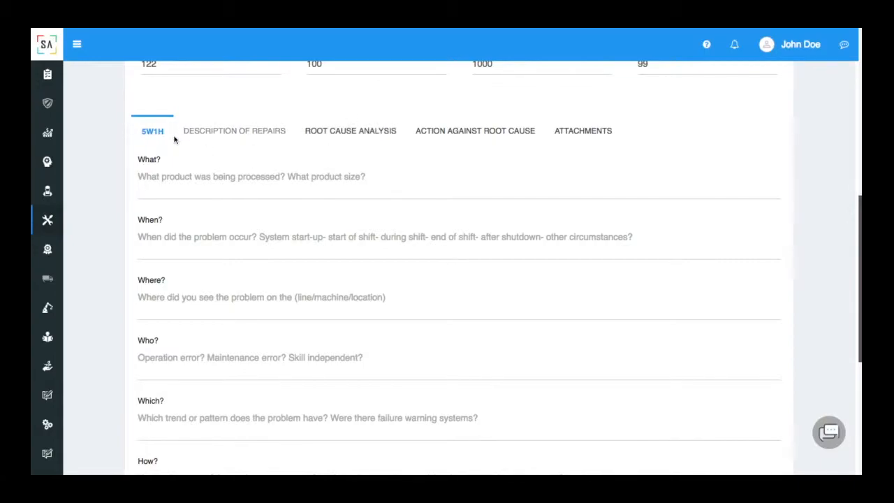
{"action": "scroll", "coordinate": [197, 178], "scroll_direction": "down", "scroll_amount": 1}
{"action": "scroll", "coordinate": [197, 178], "scroll_direction": "down", "scroll_amount": 5}
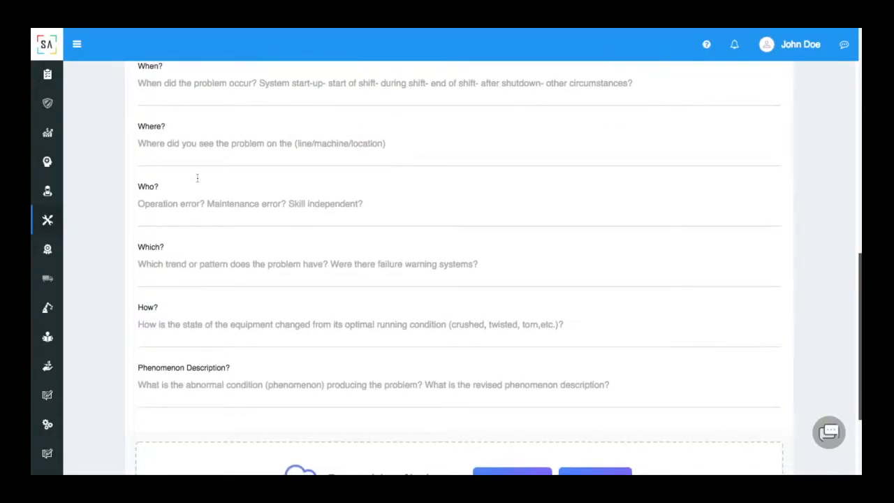
{"action": "scroll", "coordinate": [495, 300], "scroll_direction": "down", "scroll_amount": 3}
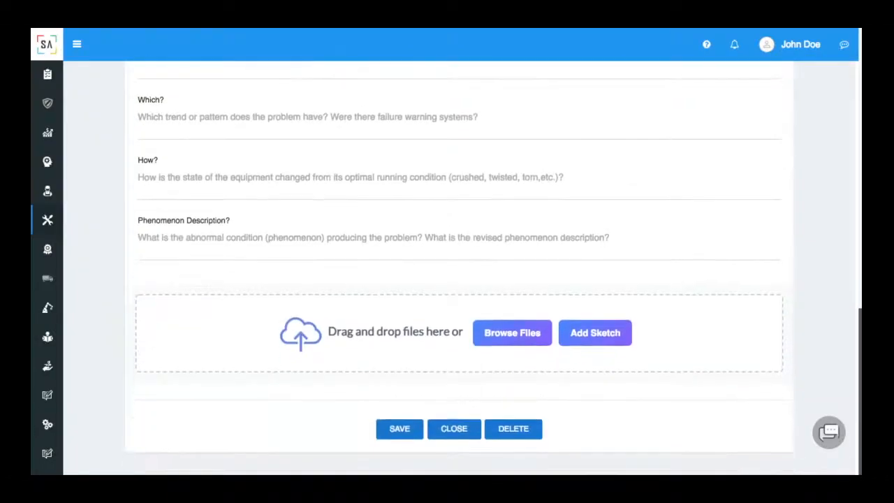
{"action": "left_click", "coordinate": [585, 334]}
{"action": "mouse_move", "coordinate": [338, 251]}
{"action": "left_mouse_down"}
{"action": "mouse_move", "coordinate": [457, 239]}
{"action": "mouse_move", "coordinate": [578, 299]}
{"action": "left_mouse_up"}
{"action": "left_click", "coordinate": [678, 385]}
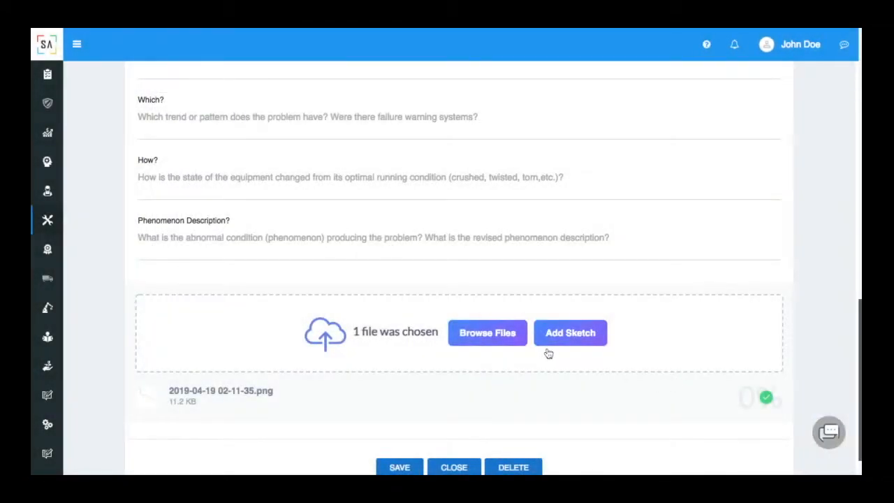
{"action": "scroll", "coordinate": [489, 349], "scroll_direction": "up", "scroll_amount": 5}
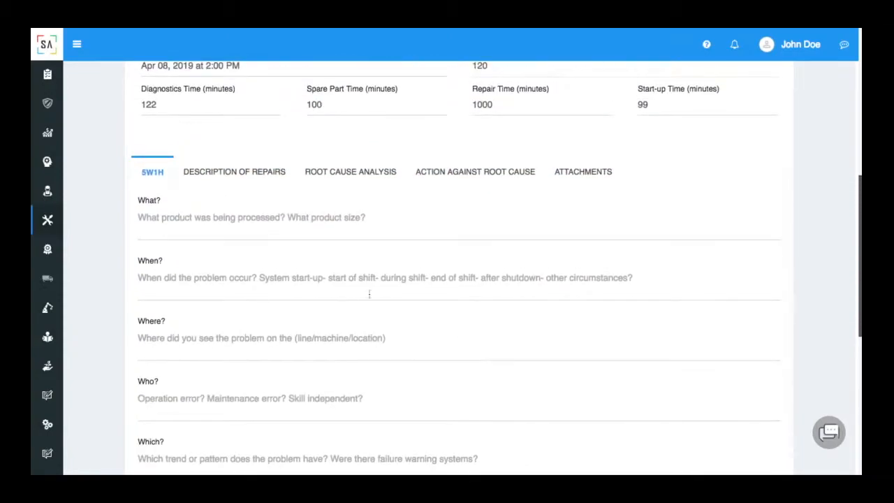
Enter 'test' as the repair description and mark the repair as a replacement
{"action": "left_click", "coordinate": [246, 171]}
{"action": "left_click", "coordinate": [239, 294]}
{"action": "type", "text": "test"}
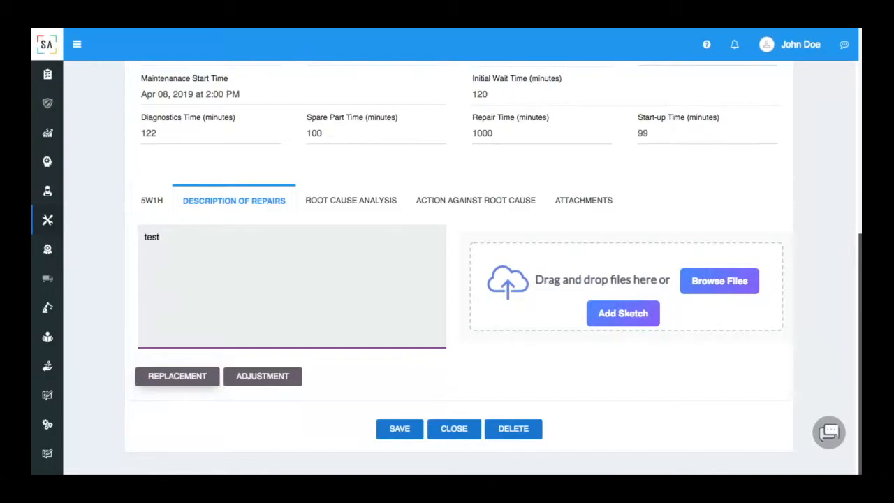
{"action": "left_click", "coordinate": [201, 378]}
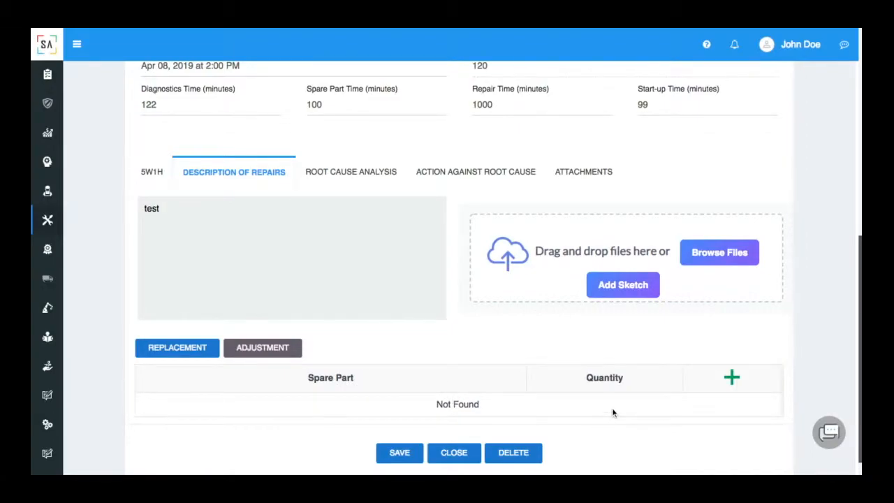
On the Root Cause Analysis tab, add a Visible Cause row, toggle its status between OK and NOK, and confirm it
{"action": "left_click", "coordinate": [350, 175]}
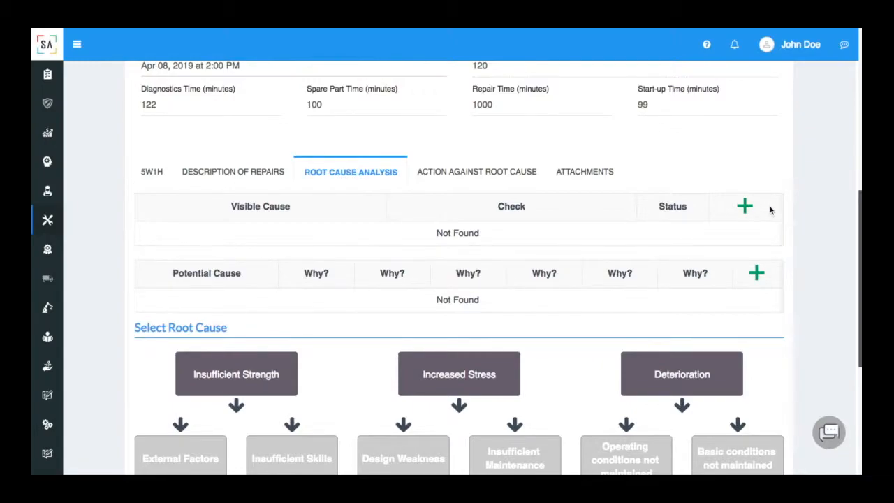
{"action": "left_click", "coordinate": [746, 206]}
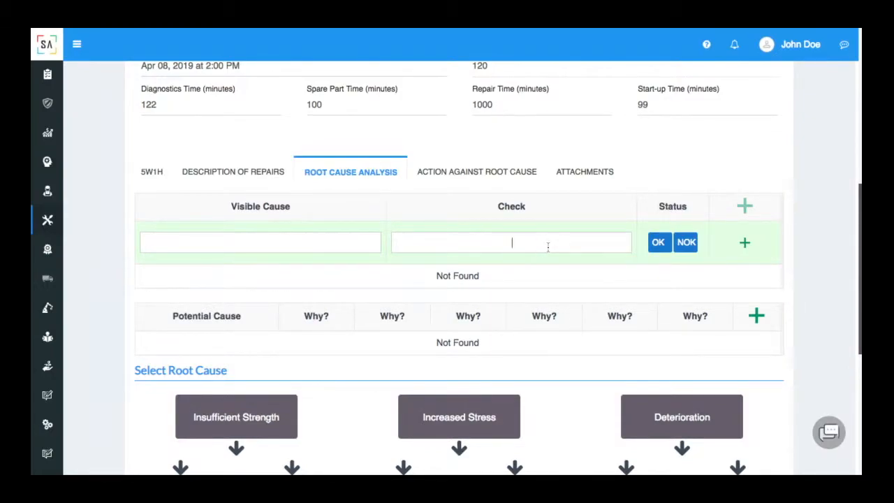
{"action": "left_click", "coordinate": [654, 250]}
{"action": "left_click", "coordinate": [685, 247]}
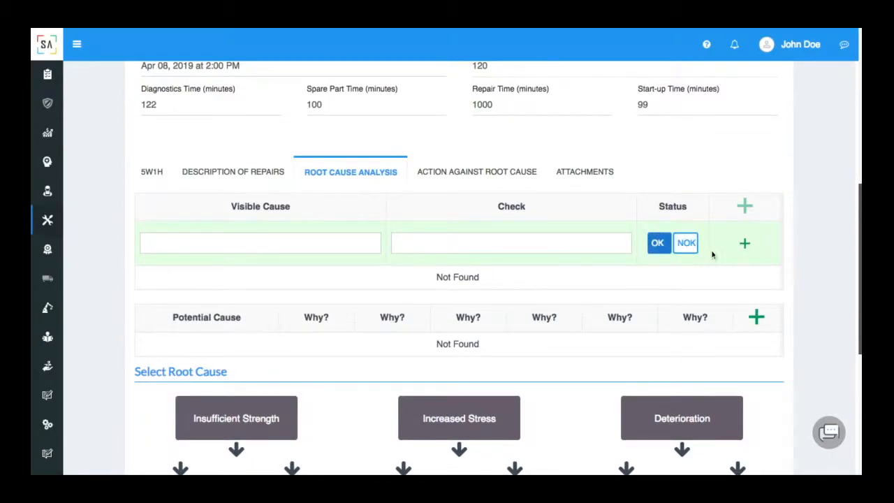
{"action": "left_click", "coordinate": [746, 247]}
Add a Potential Cause row with why fields and pick Insufficient Strength in the Select Root Cause chart
{"action": "scroll", "coordinate": [734, 294], "scroll_direction": "down", "scroll_amount": 3}
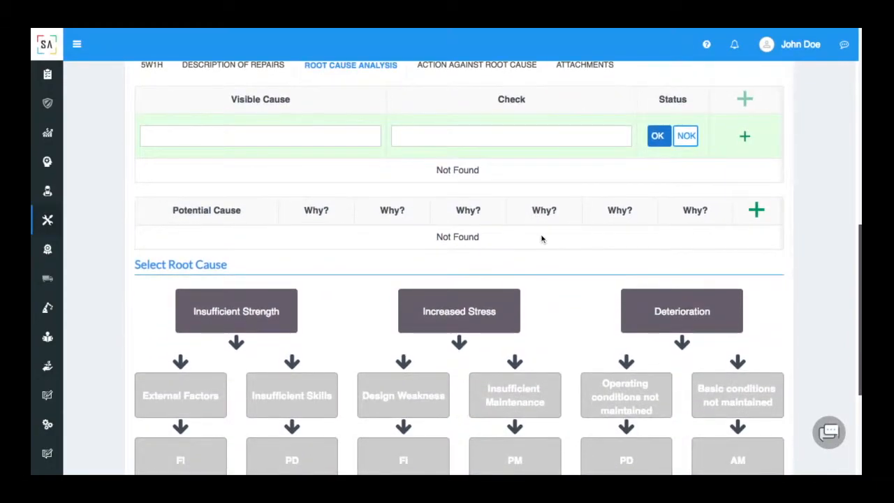
{"action": "left_click", "coordinate": [757, 210]}
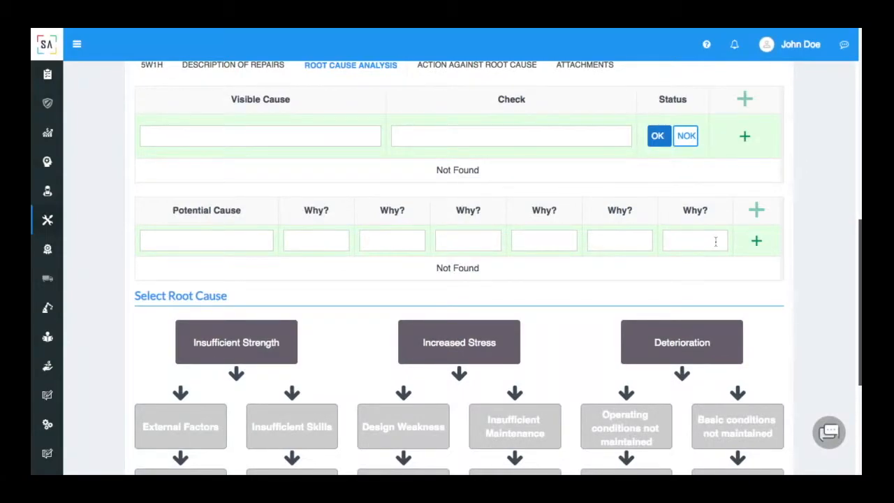
{"action": "scroll", "coordinate": [715, 241], "scroll_direction": "down", "scroll_amount": 2}
{"action": "scroll", "coordinate": [713, 235], "scroll_direction": "down", "scroll_amount": 2}
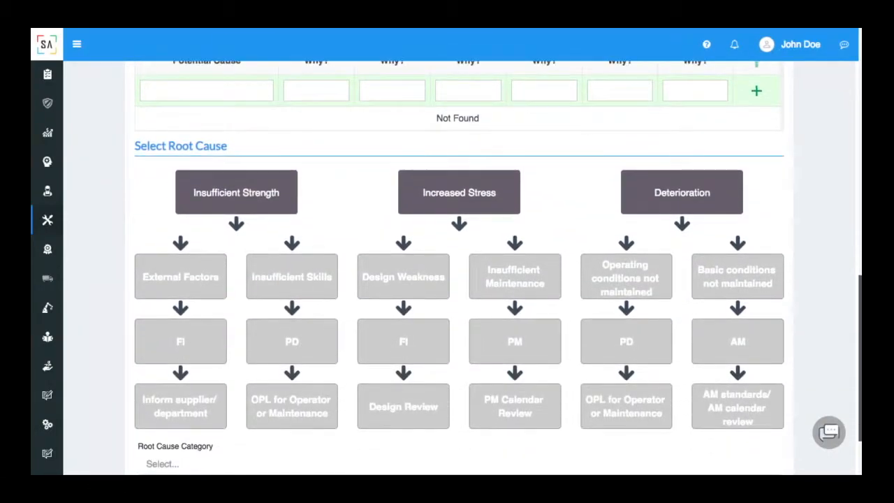
{"action": "scroll", "coordinate": [712, 235], "scroll_direction": "down", "scroll_amount": 2}
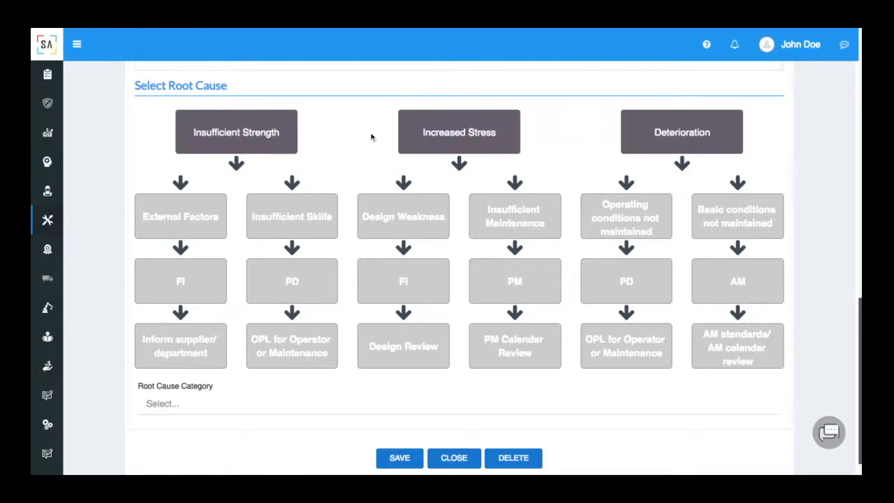
{"action": "left_click", "coordinate": [281, 149]}
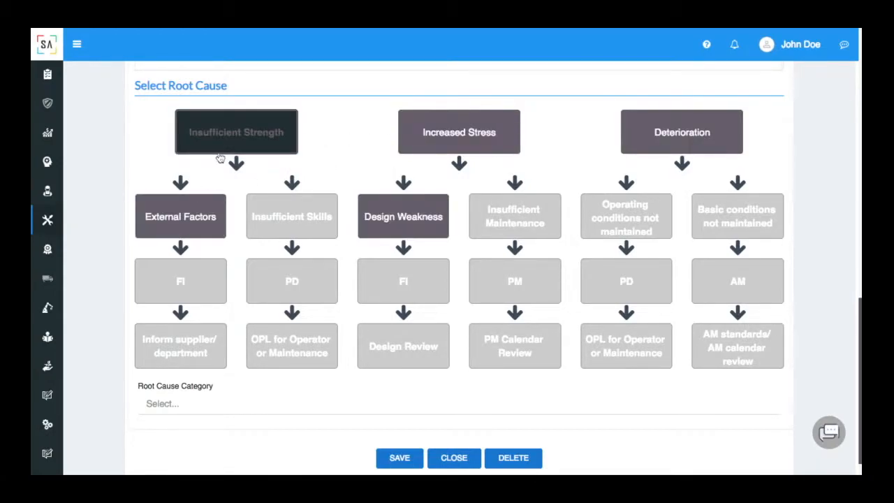